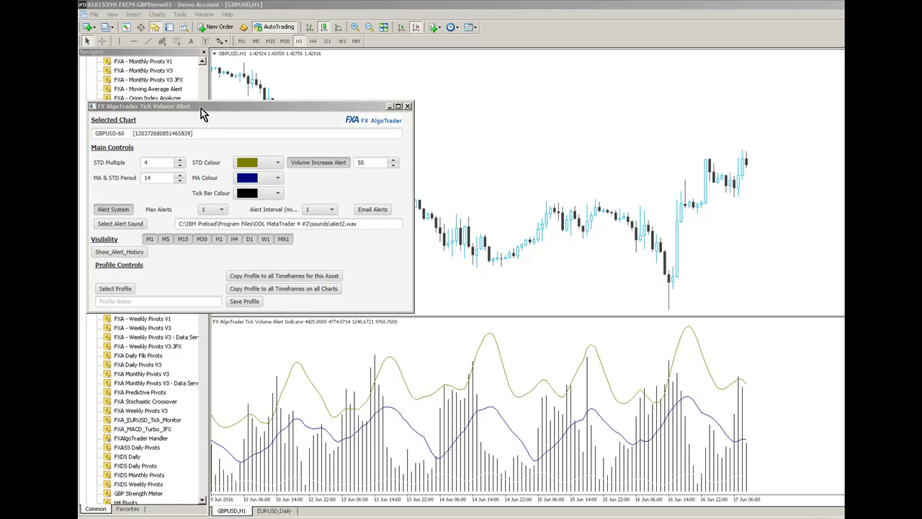
Move the Tick Volume Alert settings window and keep the MA line colour Navy
mouse_move(199, 108)
left_mouse_down()
mouse_move(272, 121)
mouse_move(202, 92)
mouse_move(214, 101)
left_mouse_up()
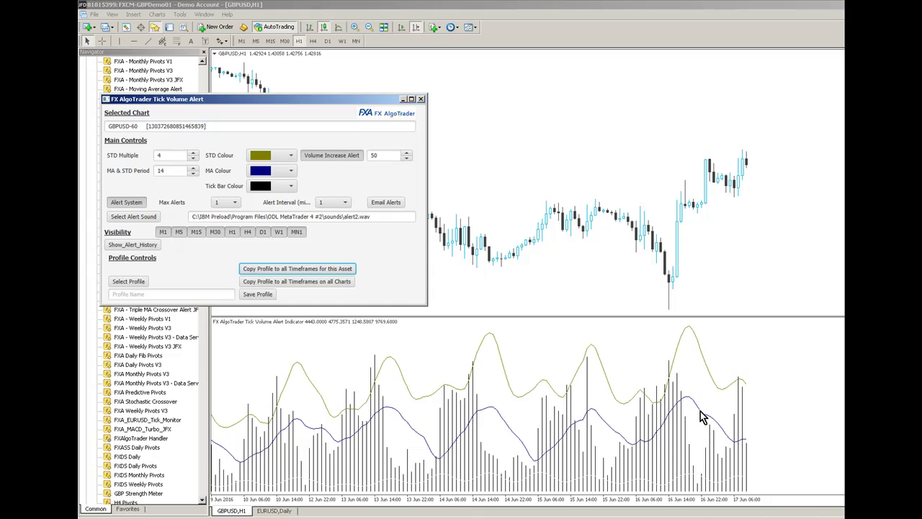
left_click(291, 172)
left_click(283, 252)
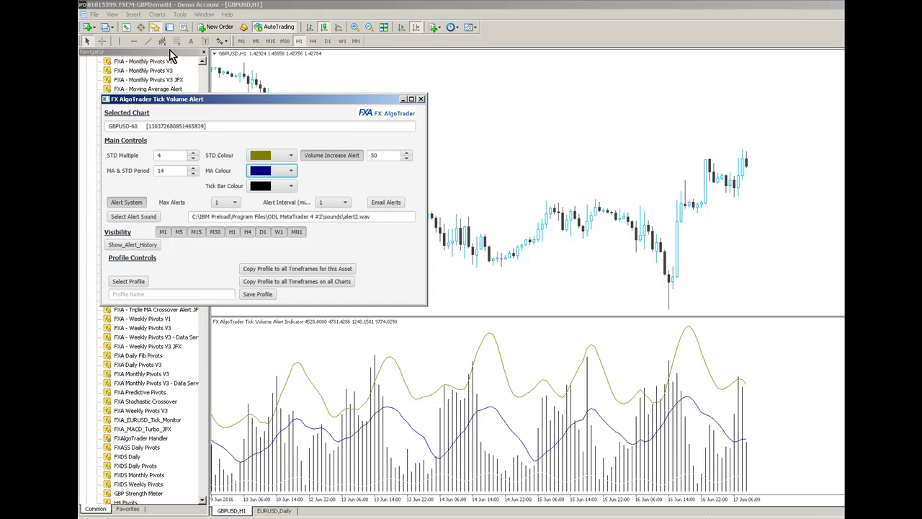
Draw a trend line across the volume peaks, then delete it
left_click(148, 41)
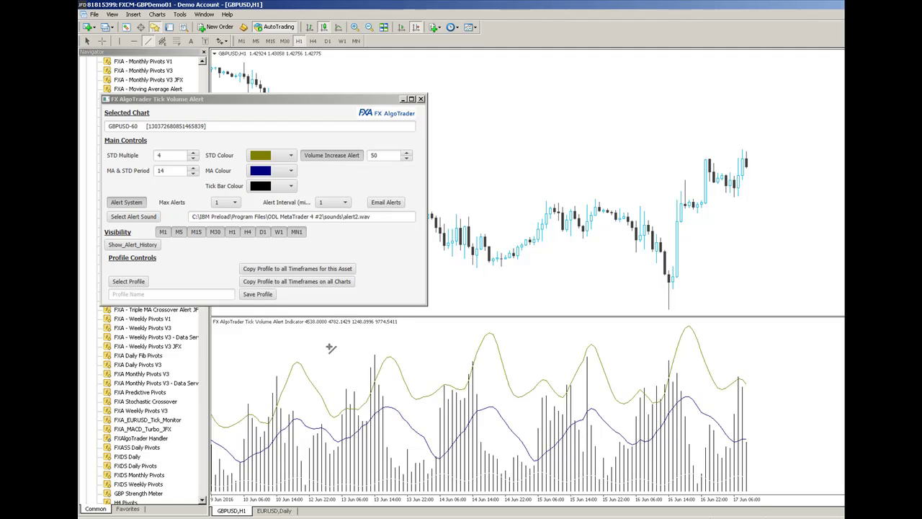
mouse_move(296, 357)
left_mouse_down()
mouse_move(619, 407)
mouse_move(677, 378)
left_mouse_up()
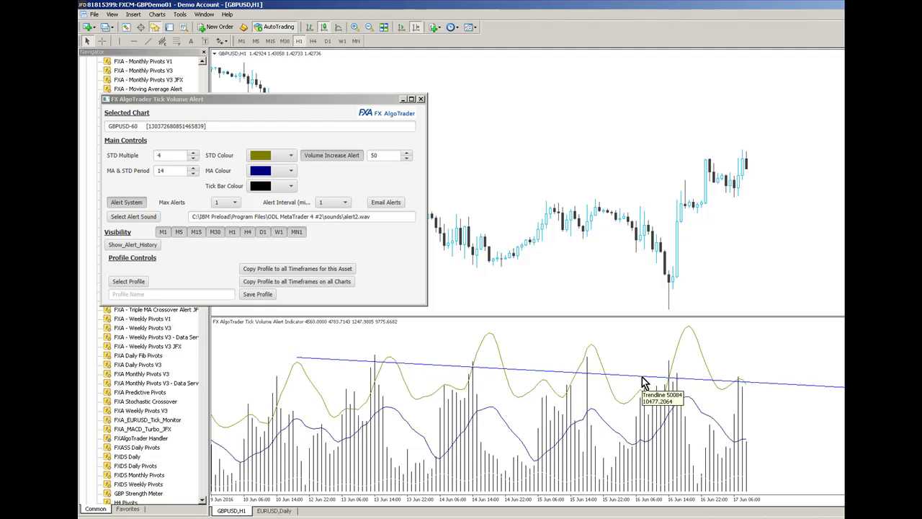
double_click(645, 382)
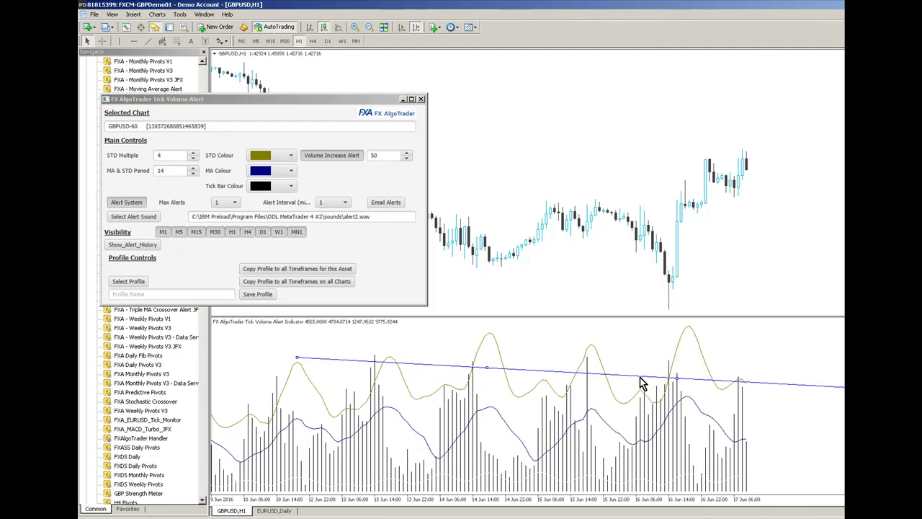
key("Delete")
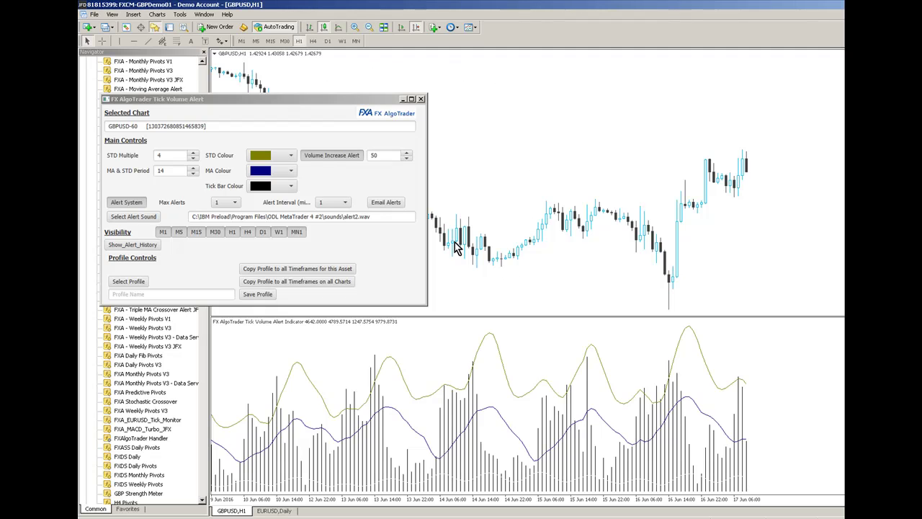
Shift the chart back to early June and measure bars and pips up from a swing low
left_click_drag(540, 179, 600, 181)
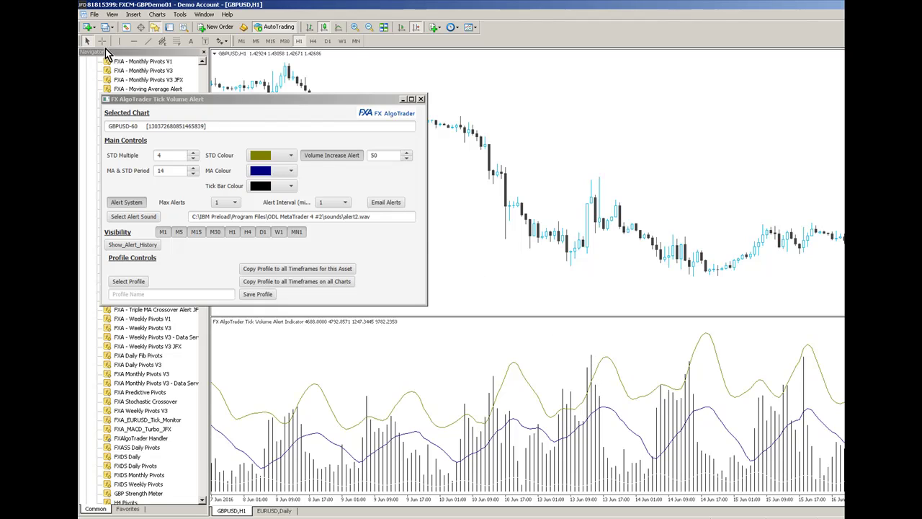
left_click(102, 41)
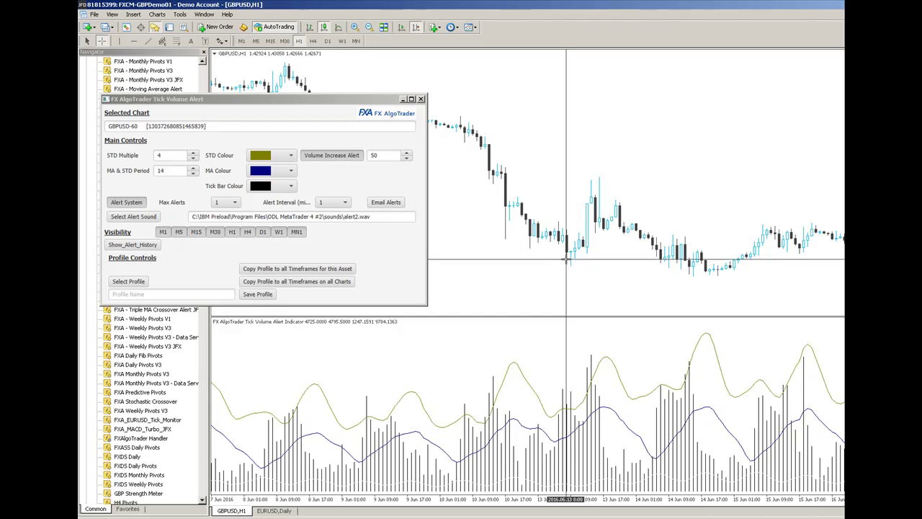
left_click_drag(568, 261, 591, 199)
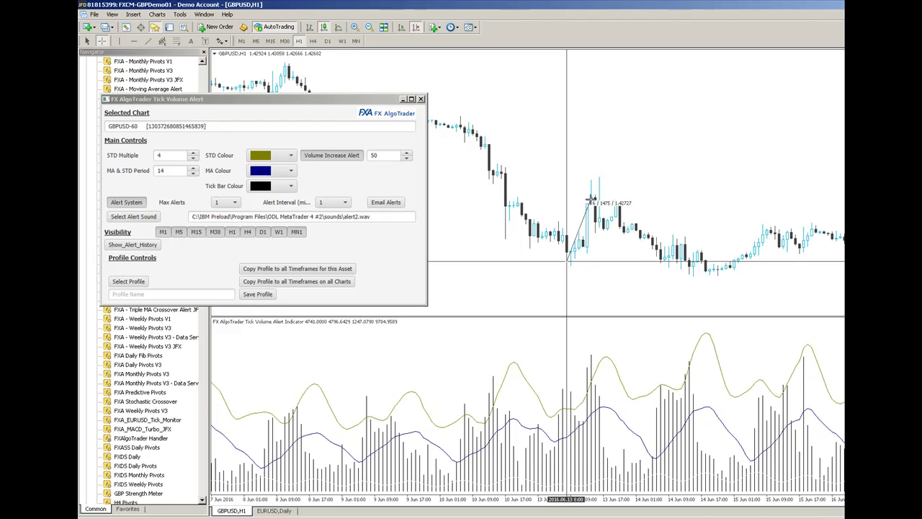
left_click_drag(590, 199, 591, 202)
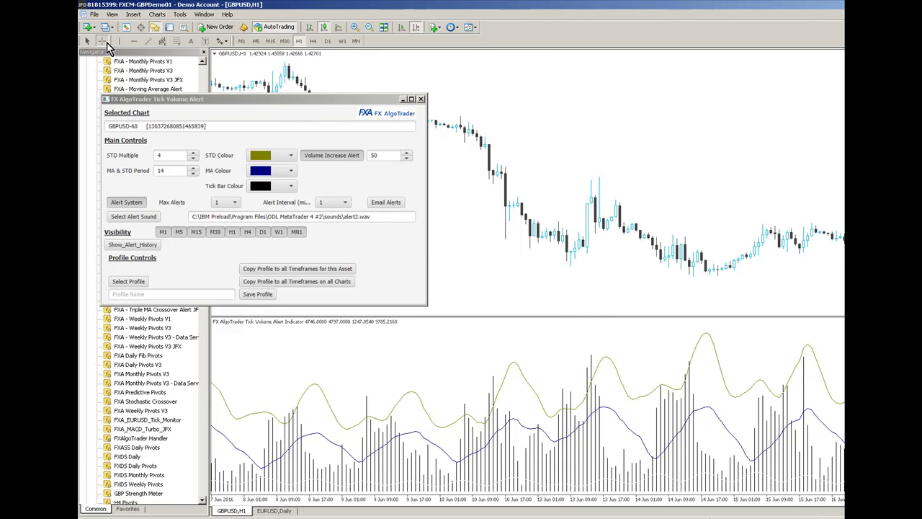
Measure the drop from a candle high and the rise from the low back to the high
left_click(101, 41)
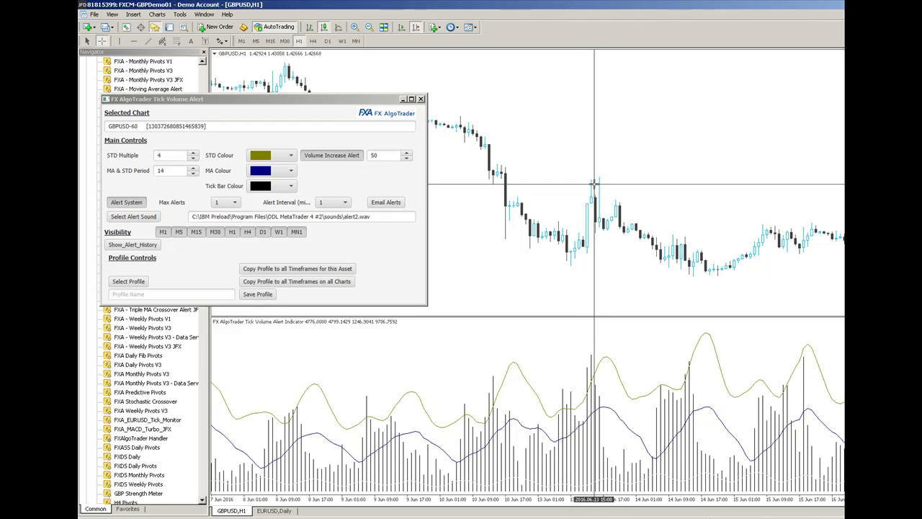
left_click_drag(595, 193, 600, 224)
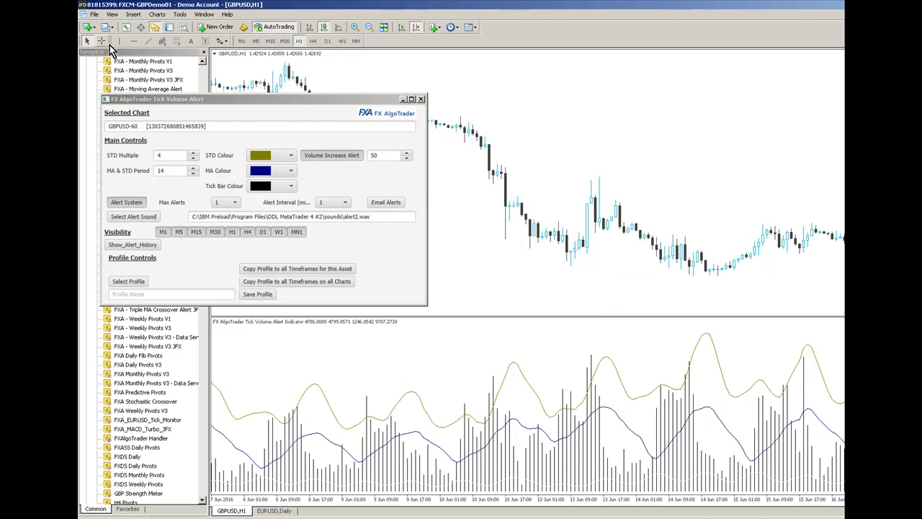
left_click(103, 41)
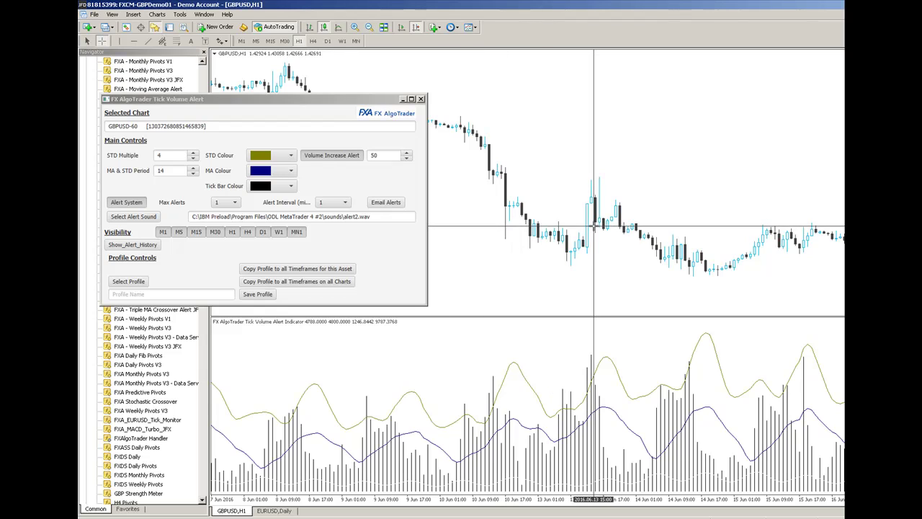
left_click_drag(595, 226, 596, 180)
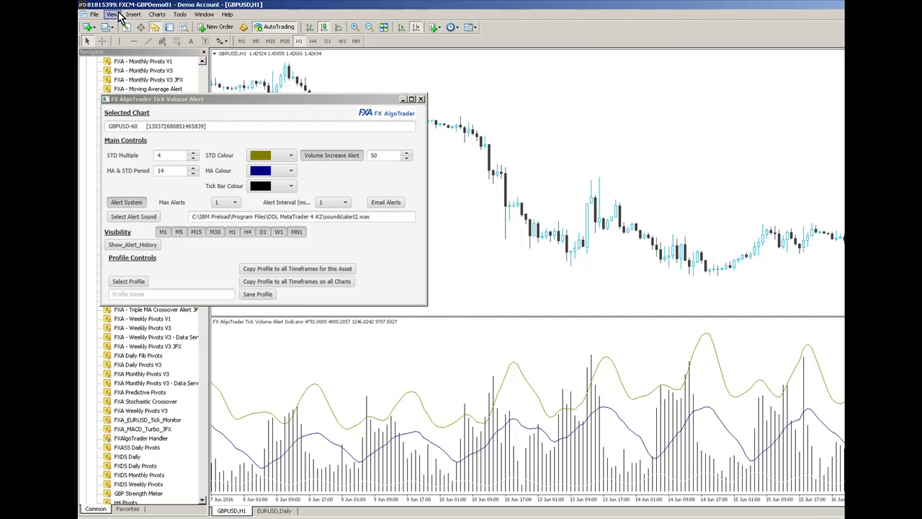
Reactivate the crosshair, then leave crosshair mode with Escape
left_click(102, 41)
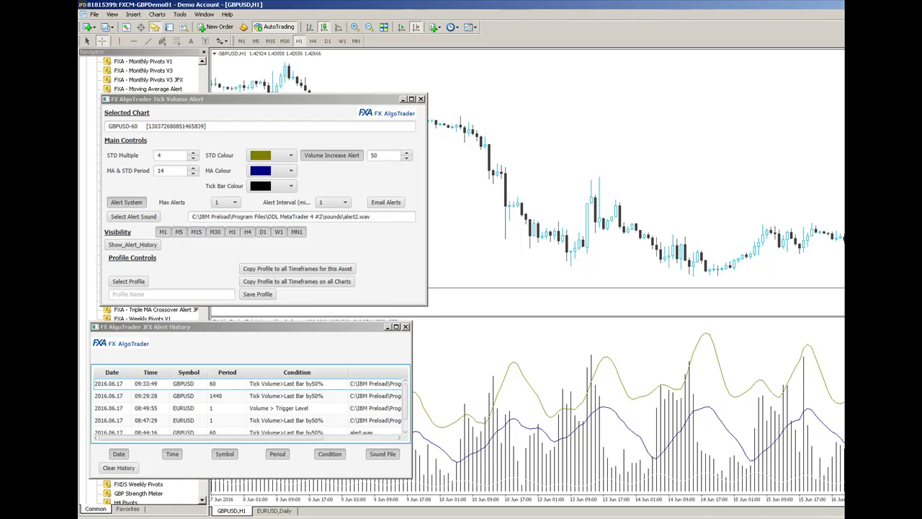
key("Escape")
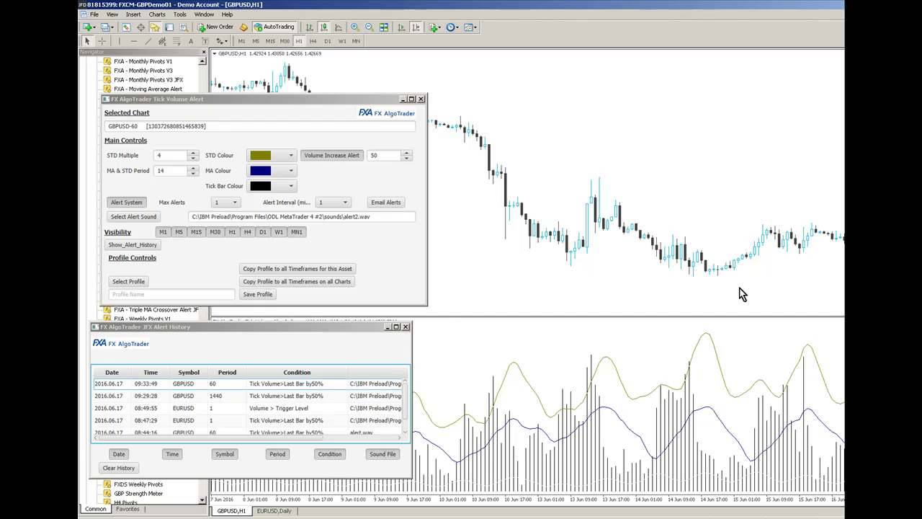
Switch GBPUSD to the D1 timeframe and turn on the crosshair
left_click(327, 41)
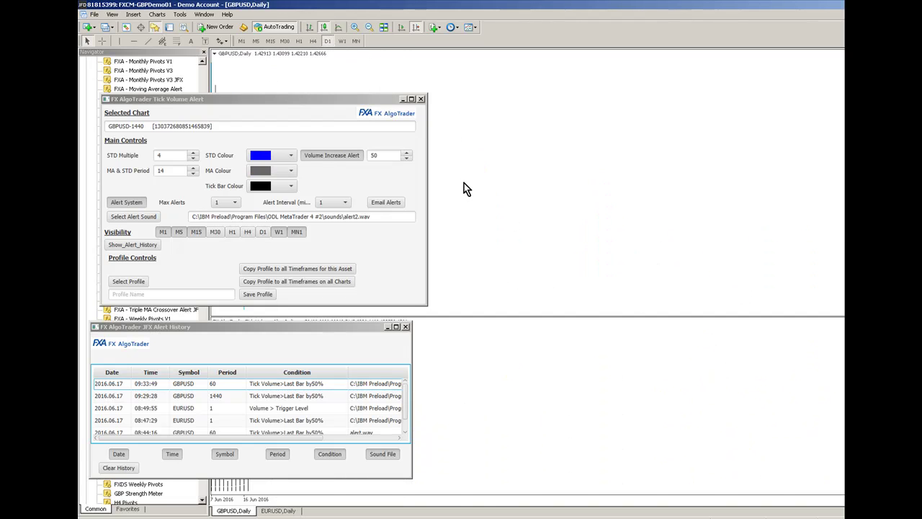
scroll(725, 208, "down", 3)
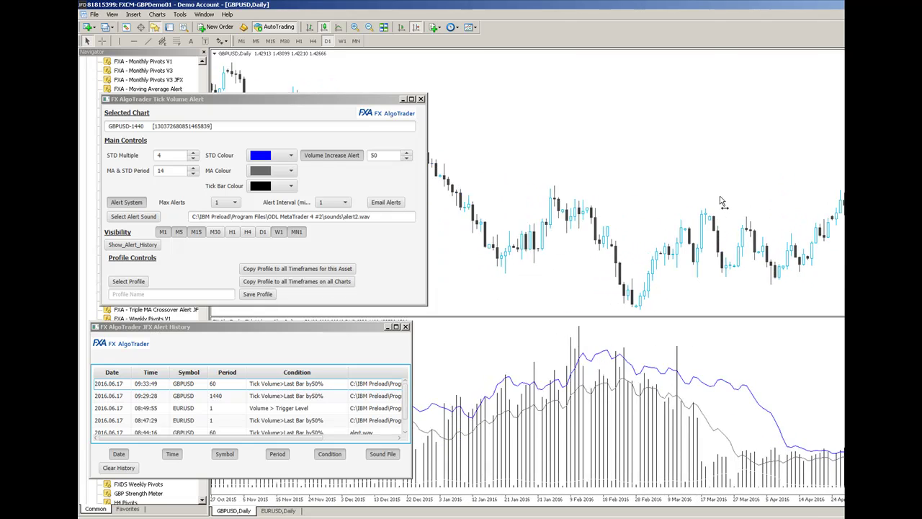
scroll(627, 245, "up", 3)
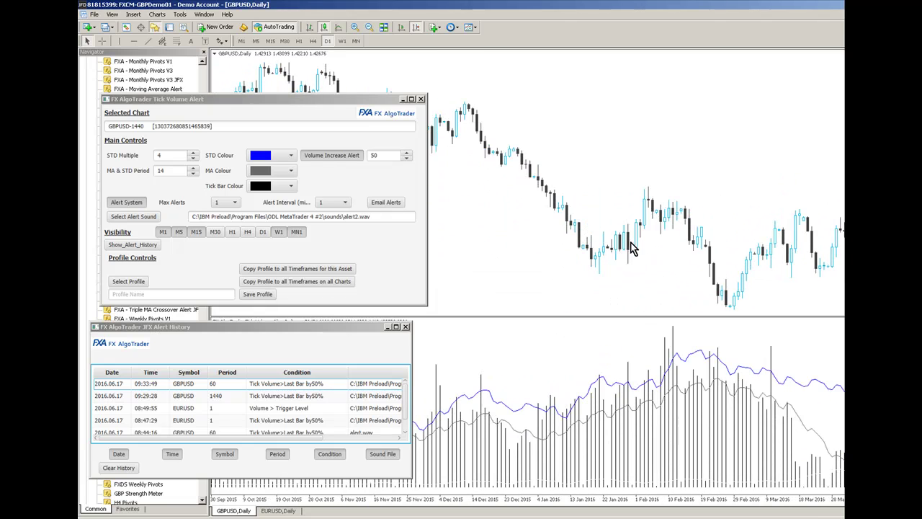
left_click(101, 41)
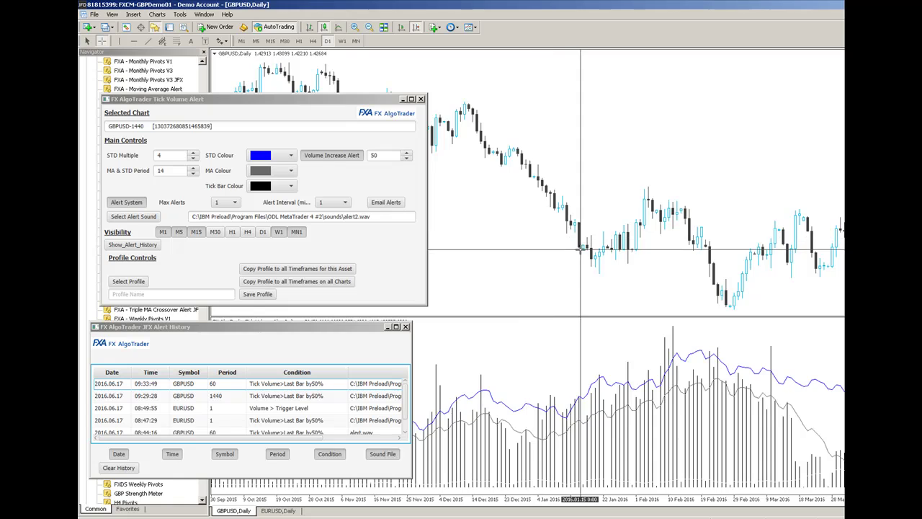
Raise the indicator's STD Multiple from 4 to 6
left_click(193, 157)
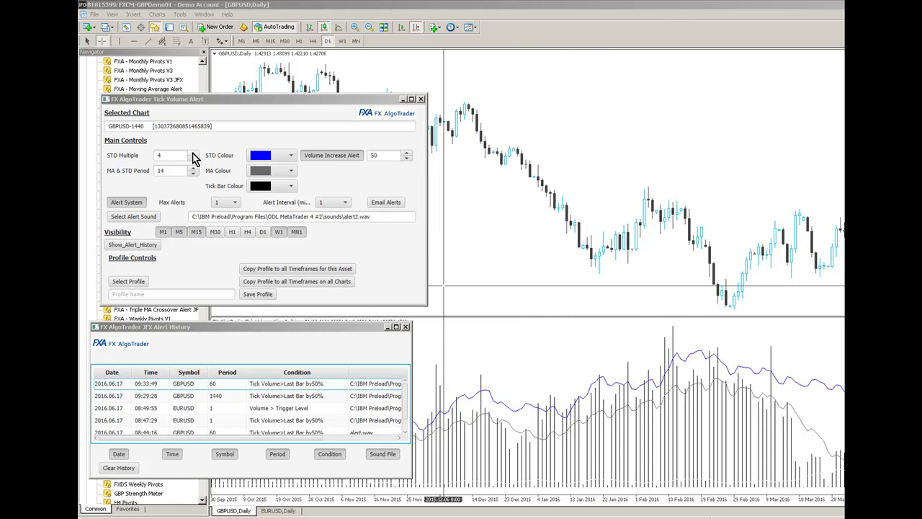
left_click(193, 153)
left_click(193, 153)
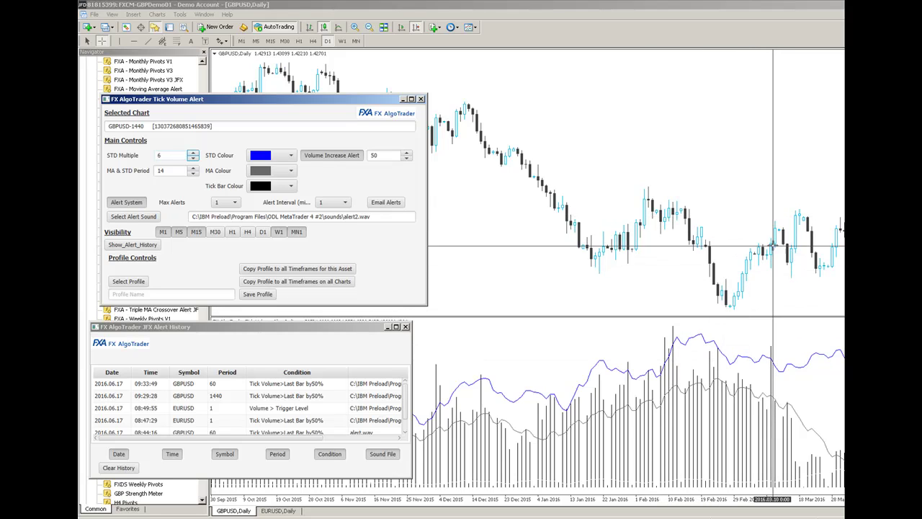
Measure daily price swings in bars and pips on the GBPUSD chart
left_click_drag(774, 231, 791, 273)
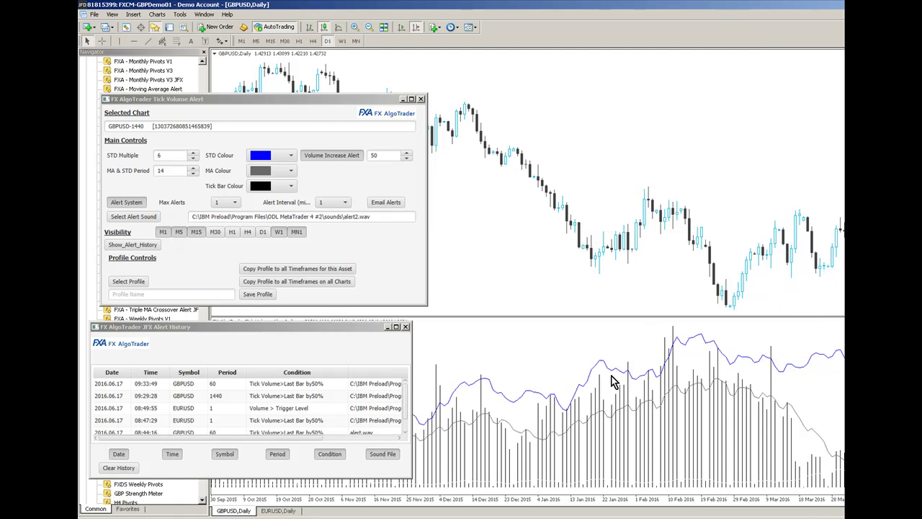
scroll(648, 375, "up", 5)
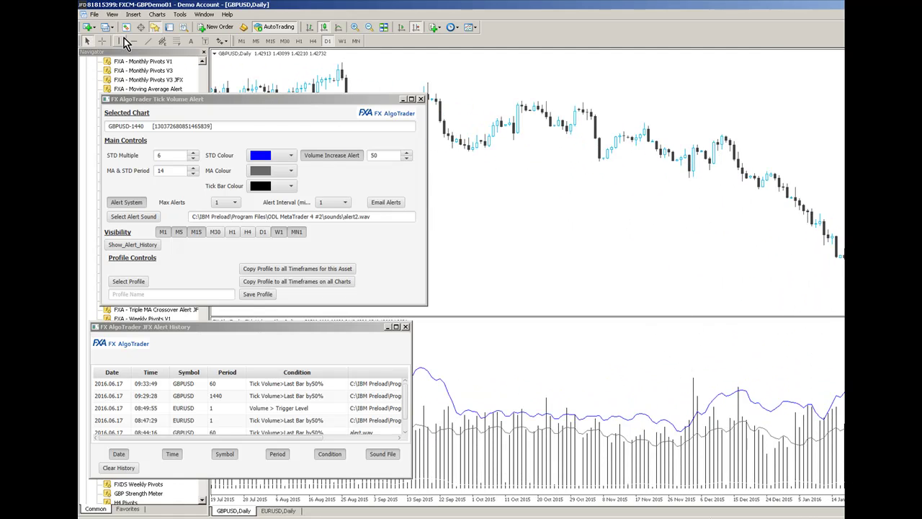
left_click(102, 41)
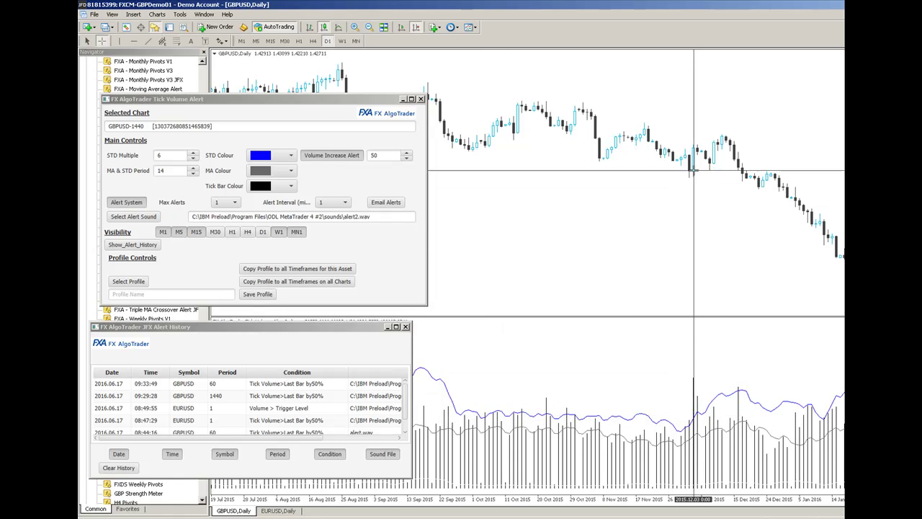
left_click_drag(694, 146, 710, 165)
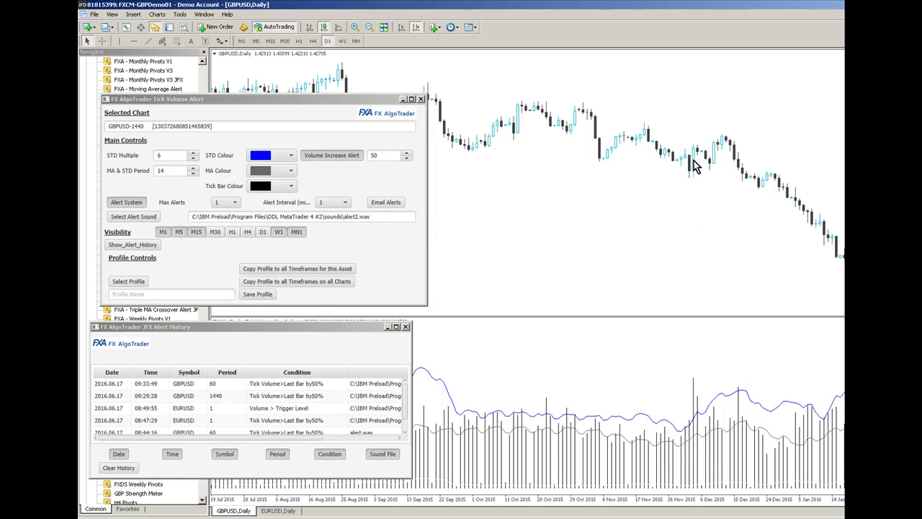
left_click(102, 41)
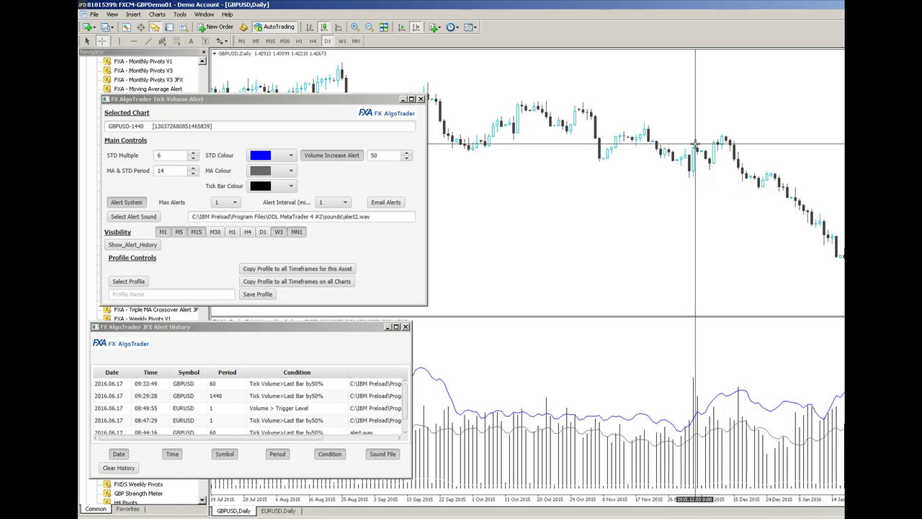
left_click(717, 166)
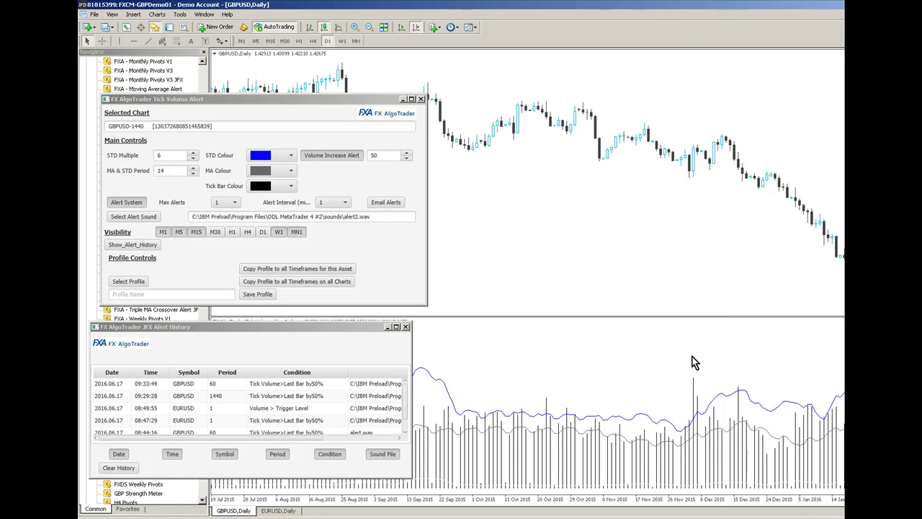
Measure the fall from the late-August 2015 high, then scroll back to January–July 2015
scroll(554, 295, "up", 6)
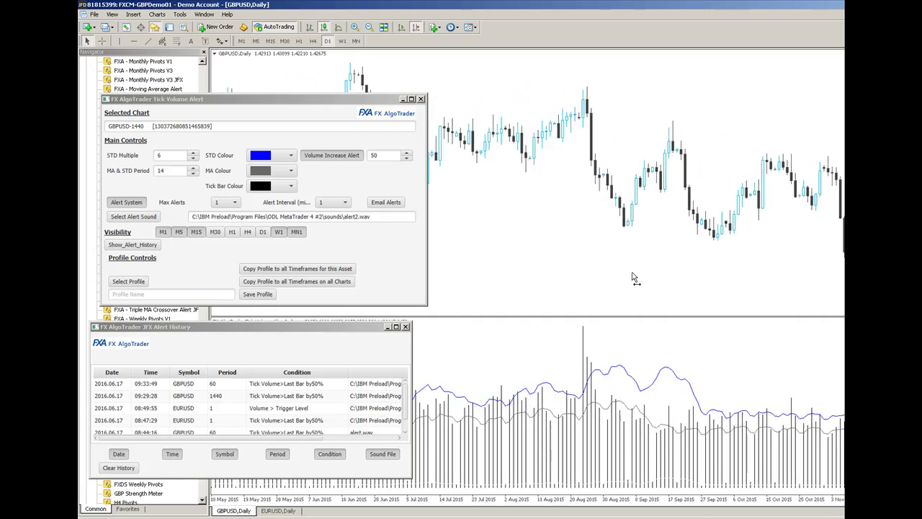
left_click(102, 41)
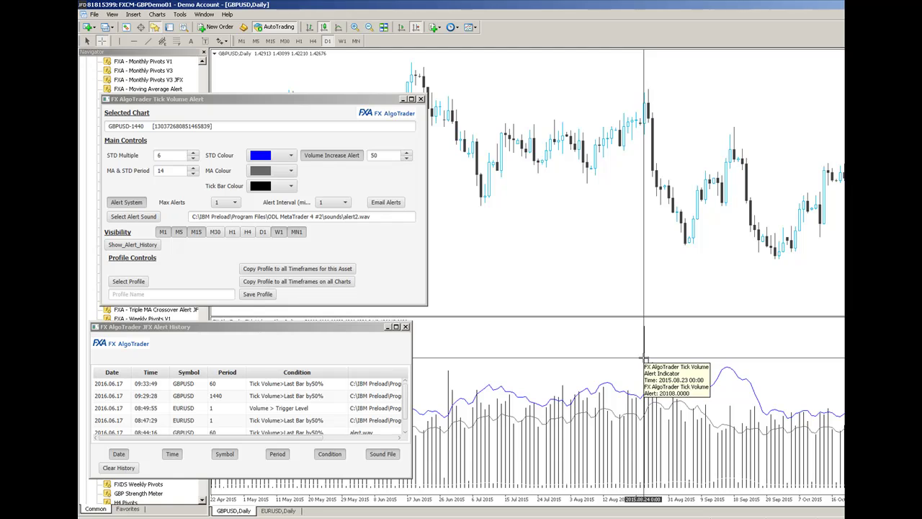
mouse_move(644, 325)
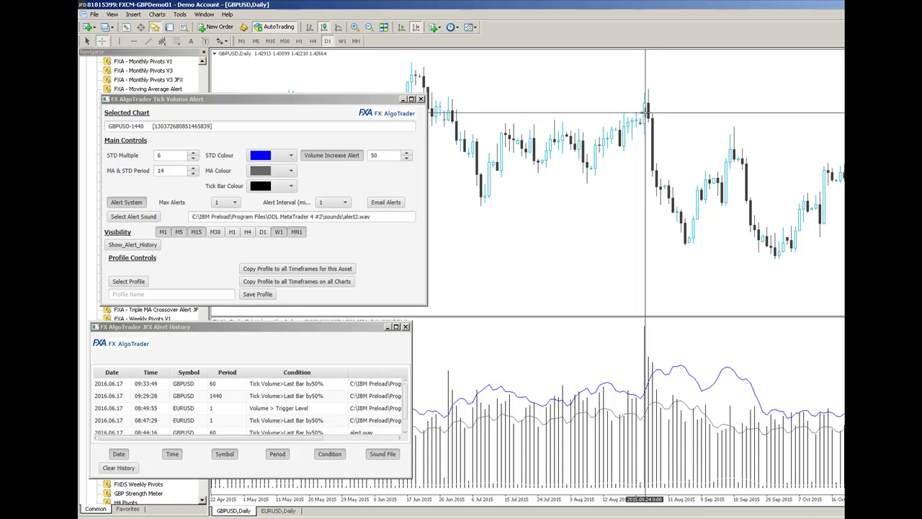
mouse_move(647, 107)
left_mouse_down()
mouse_move(706, 265)
mouse_move(686, 241)
left_mouse_up()
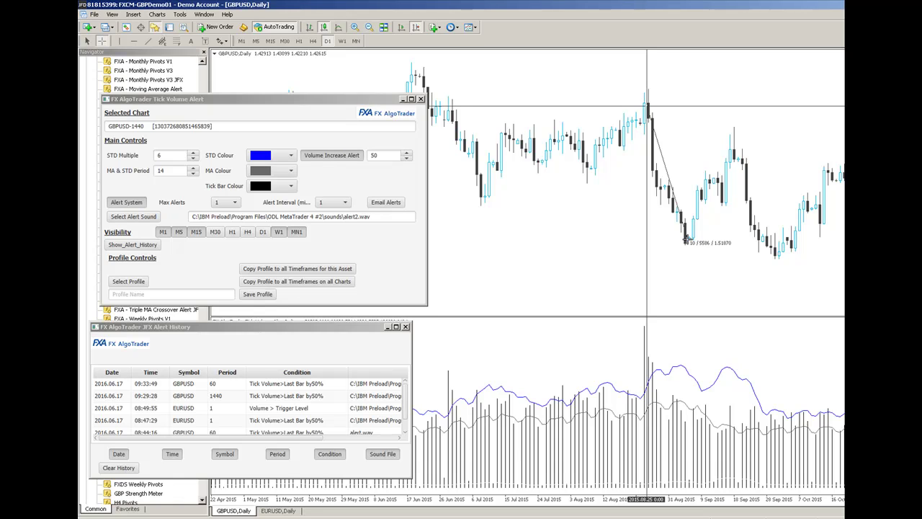
left_click_drag(686, 241, 684, 245)
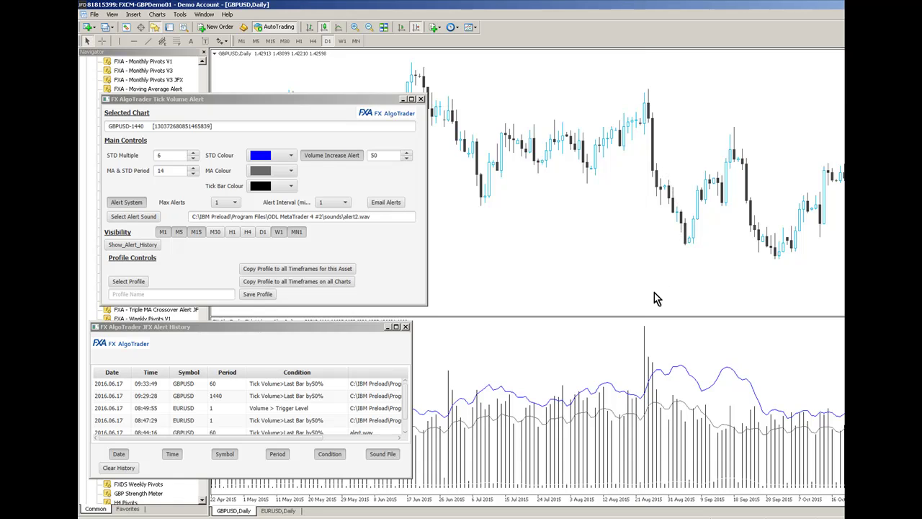
scroll(551, 275, "up", 5)
scroll(605, 234, "up", 8)
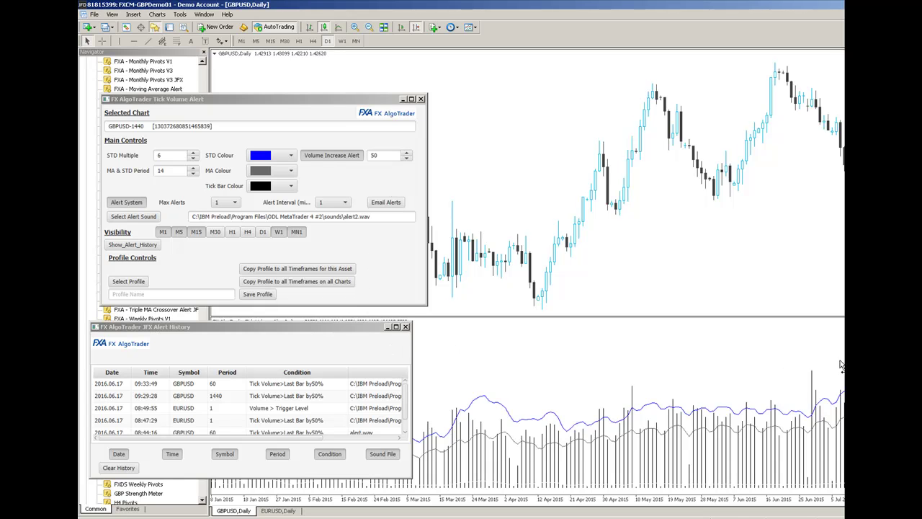
Scroll forward to the daily bars through June 2016 and read the volume indicator values
scroll(564, 368, "down", 8)
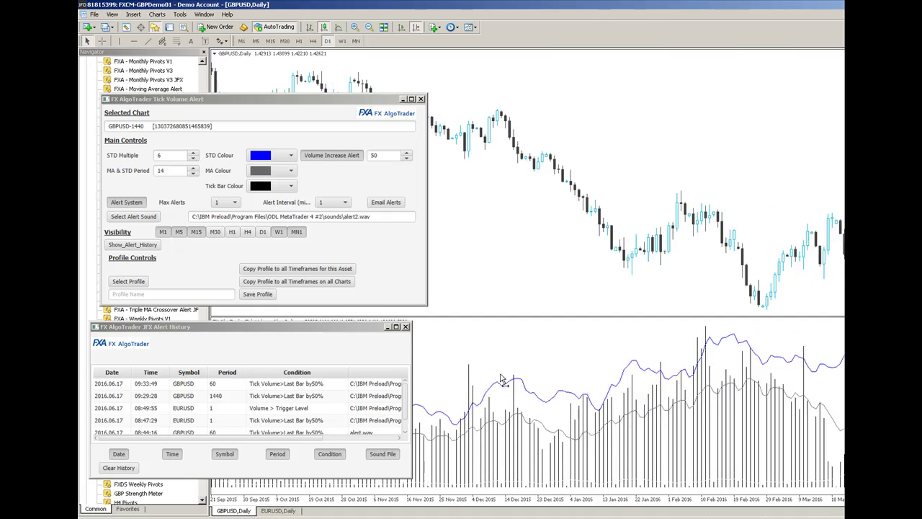
scroll(596, 377, "down", 10)
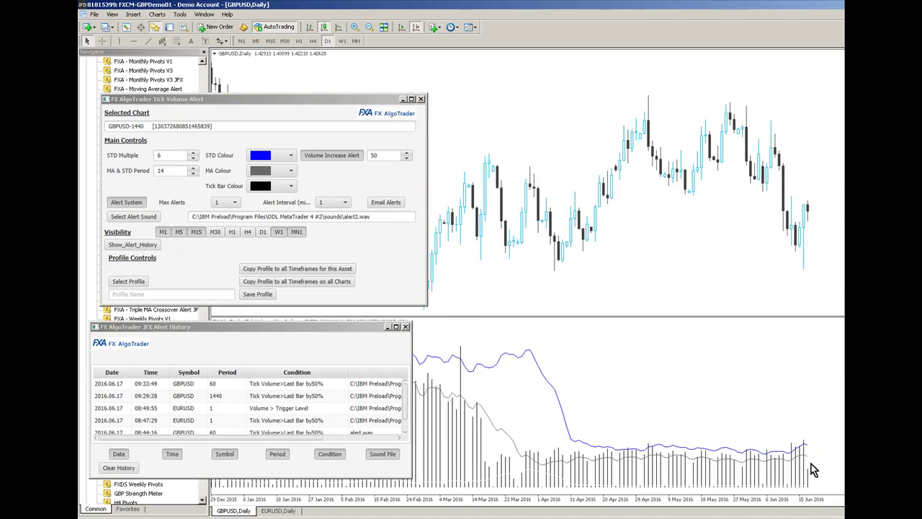
mouse_move(808, 450)
Replace the Volume Increase Alert value of 50 with 100
left_click(380, 154)
key("BackSpace")
key("BackSpace")
type("200")
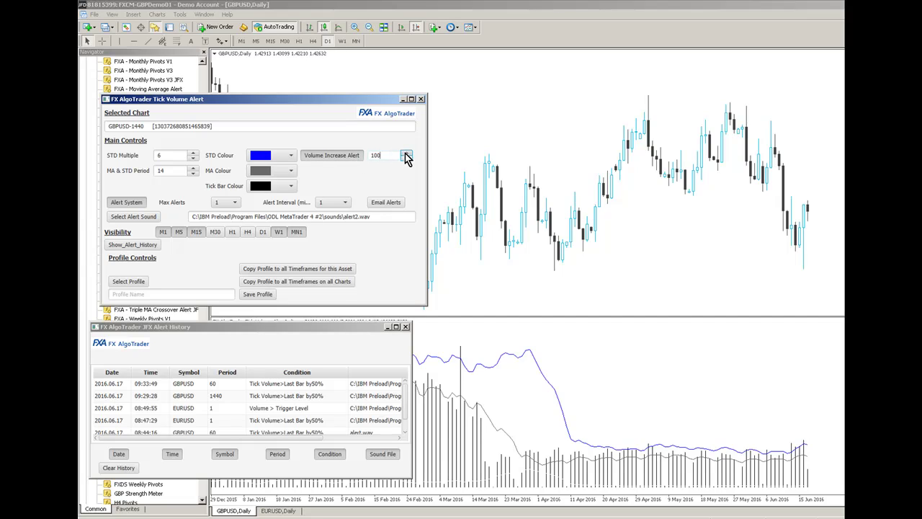
left_click(387, 156)
Scroll back to March–August 2015 and show a volume bar's tooltip values
scroll(720, 418, "up", 10)
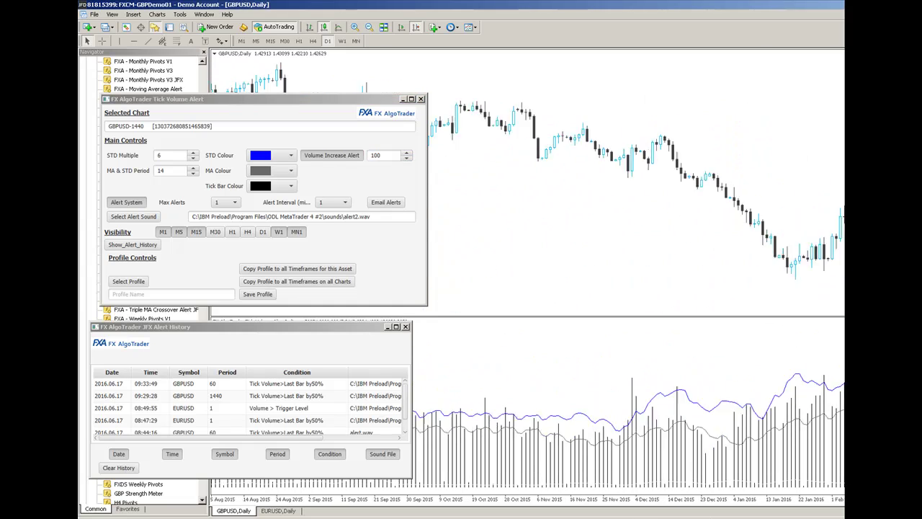
scroll(634, 288, "up", 5)
scroll(577, 405, "up", 8)
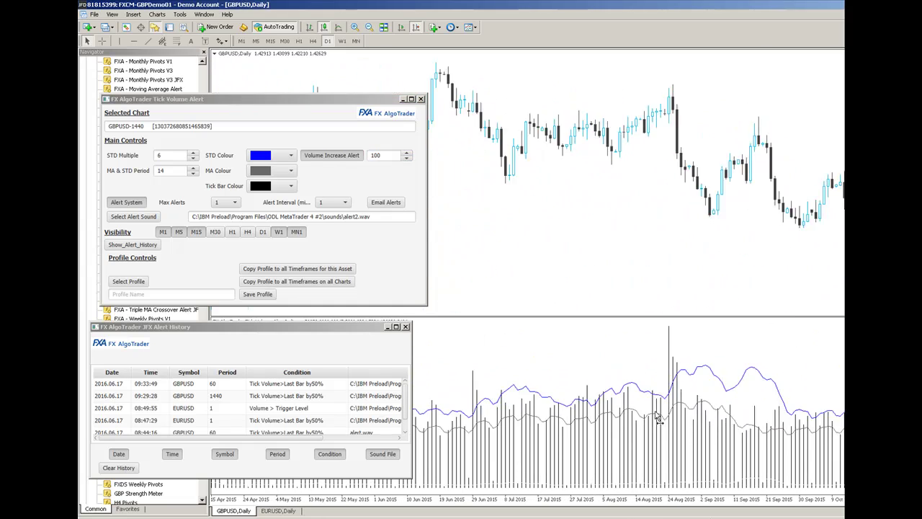
scroll(646, 421, "down", 3)
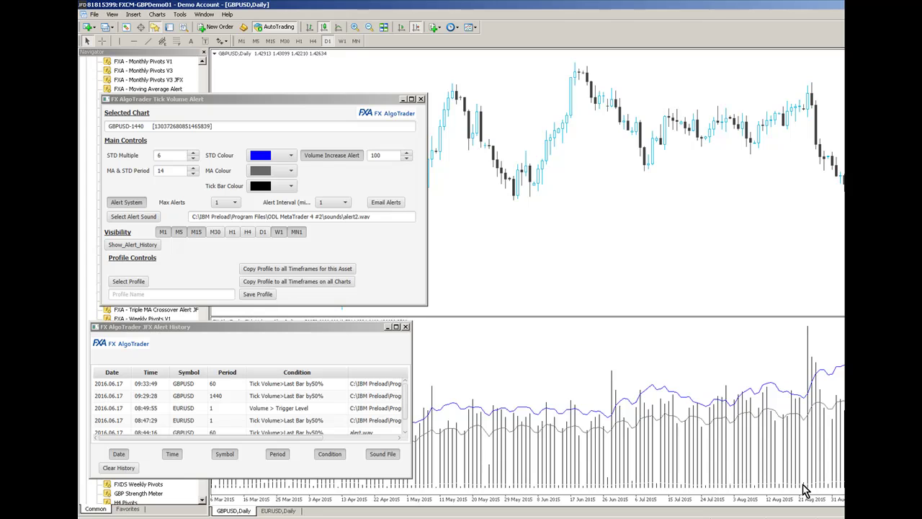
mouse_move(805, 489)
Close the Alert History, switch GBPUSD to H1, and close the reopened Alert History
left_click(405, 326)
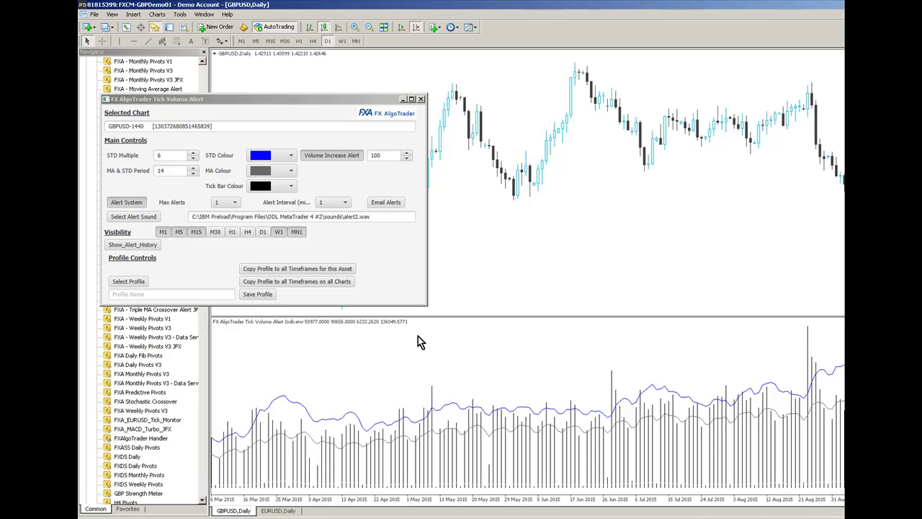
left_click(299, 40)
left_click(401, 26)
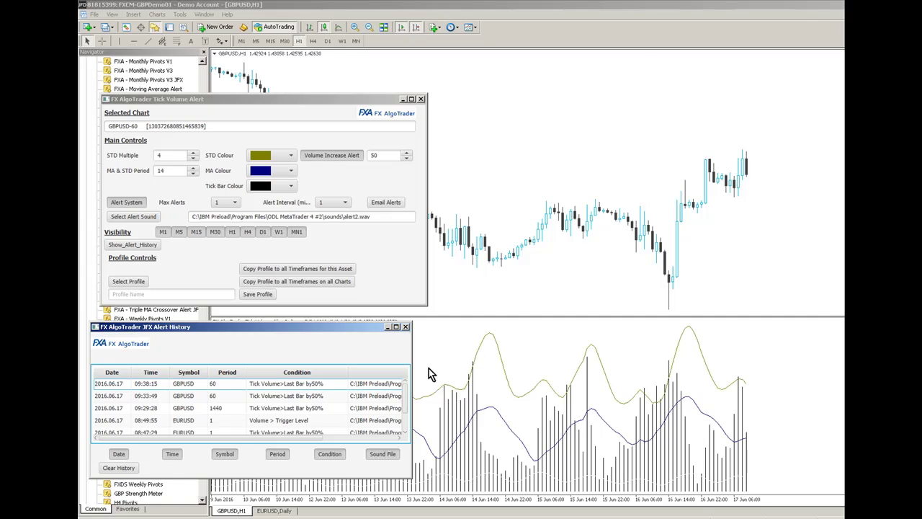
left_click(406, 328)
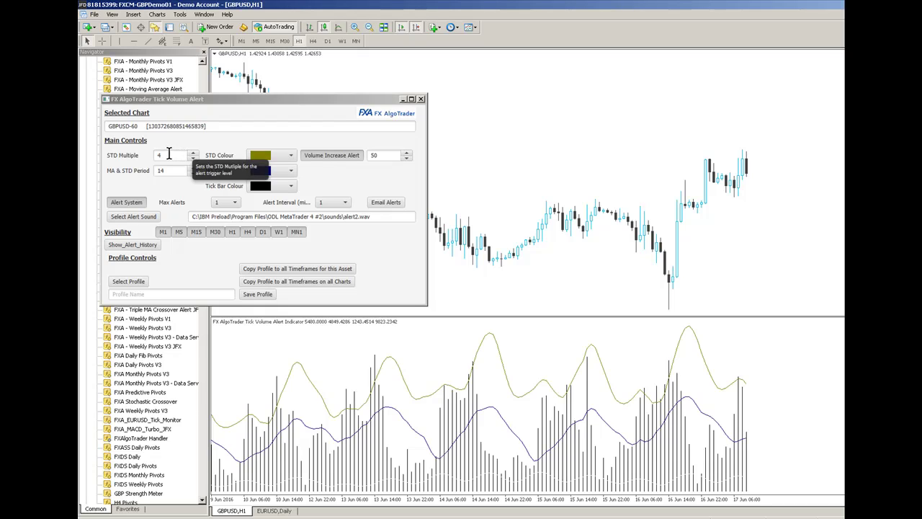
Return GBPUSD to D1, restoring STD Multiple 6 and Volume Increase 100
left_click(327, 41)
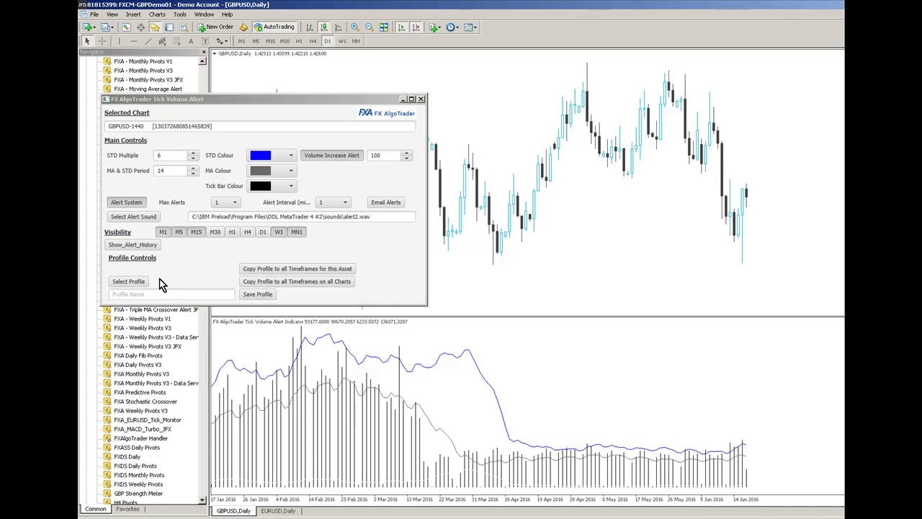
Set the MA colour to Olive and toggle visibility for M30, H1, H4 and D1
left_click(287, 175)
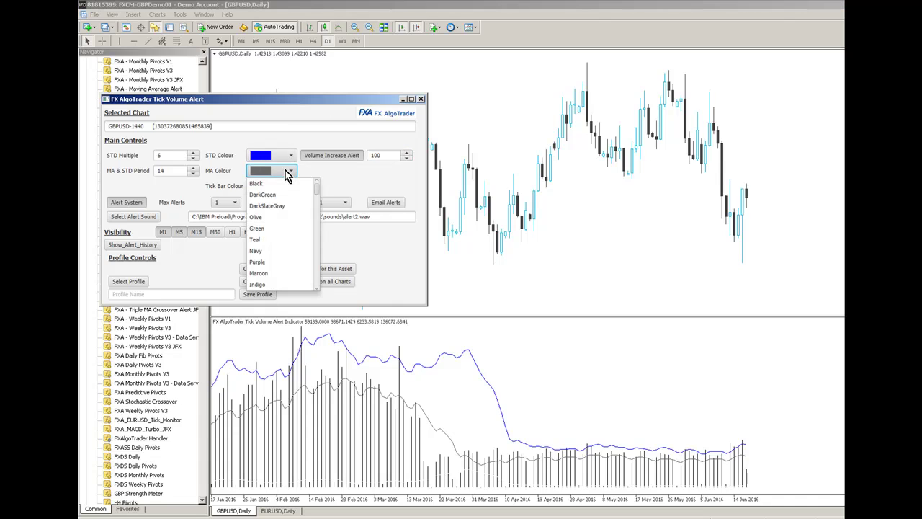
left_click(291, 207)
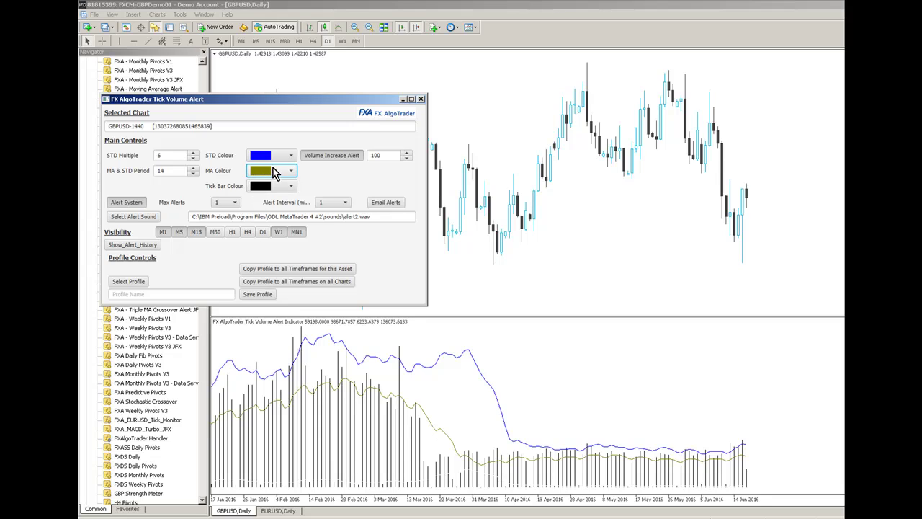
left_click(216, 232)
left_click(232, 231)
left_click(247, 232)
left_click(263, 232)
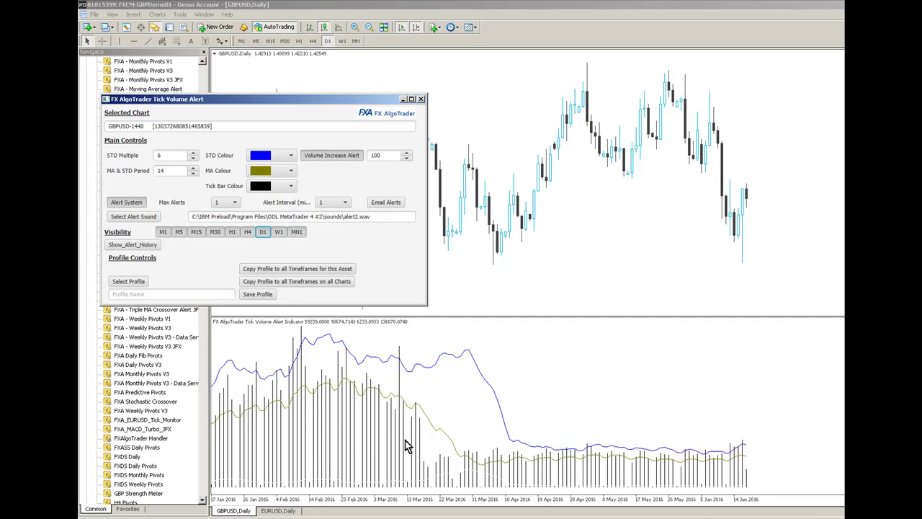
Save the current alert settings as profile 'test' and copy it to all GBPUSD timeframes
left_click(147, 294)
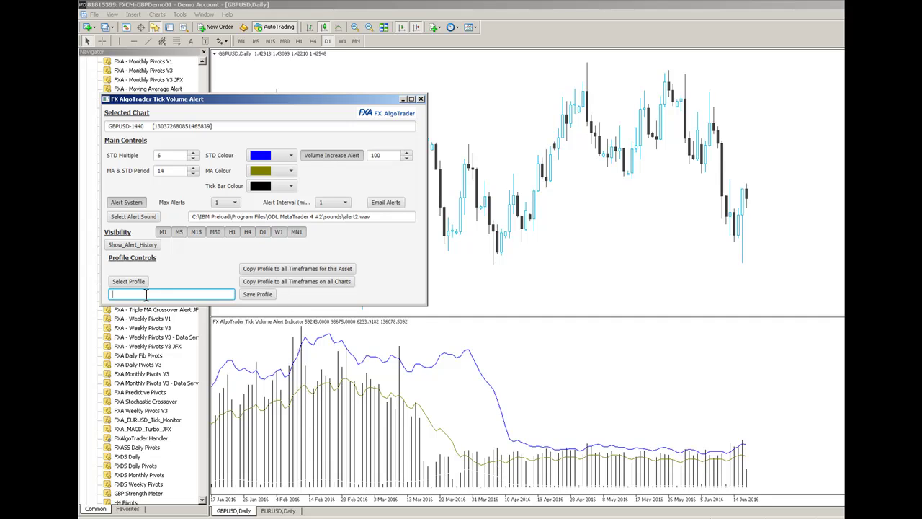
type("test")
left_click(259, 294)
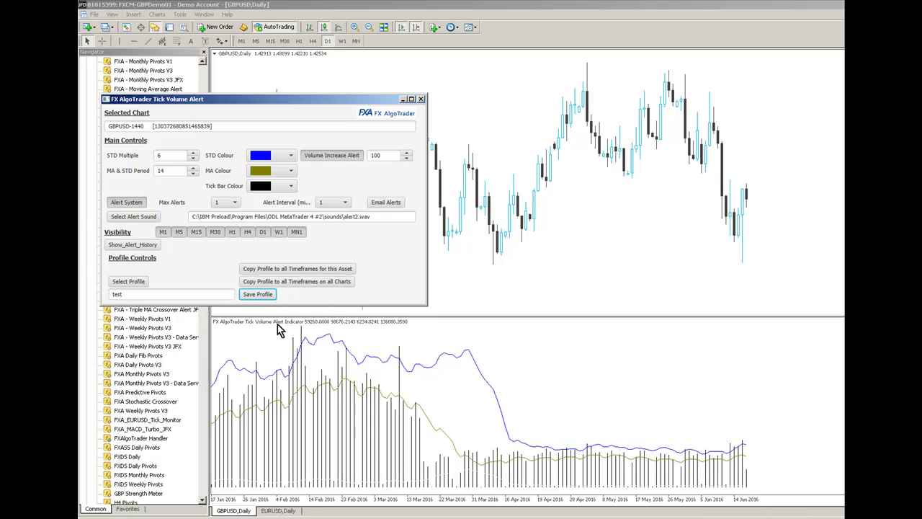
left_click(279, 269)
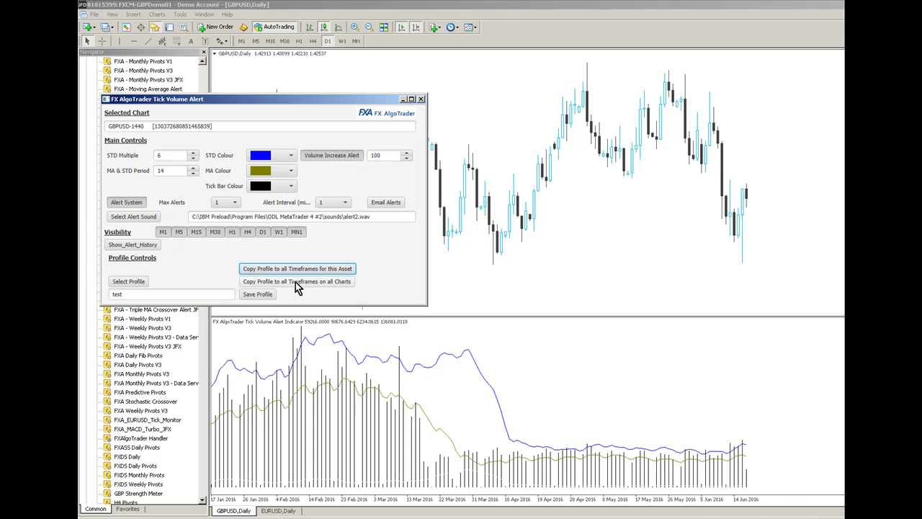
Verify the W1, D1, H4 and H1 GBPUSD charts picked up the test profile, closing the alert history
left_click(342, 41)
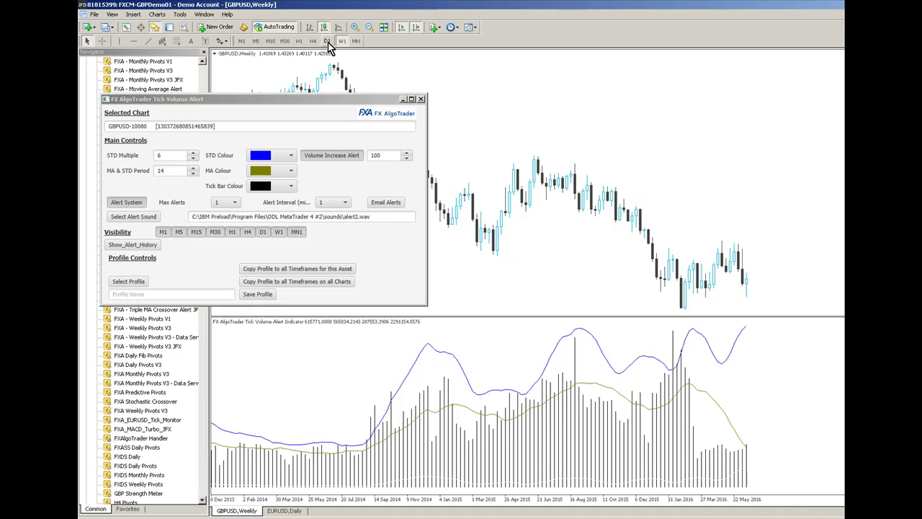
left_click(328, 41)
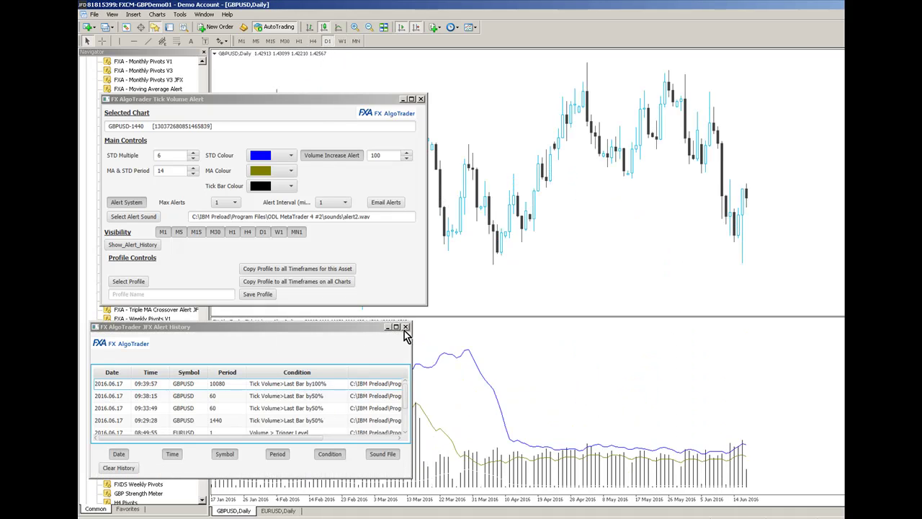
left_click(405, 327)
left_click(312, 41)
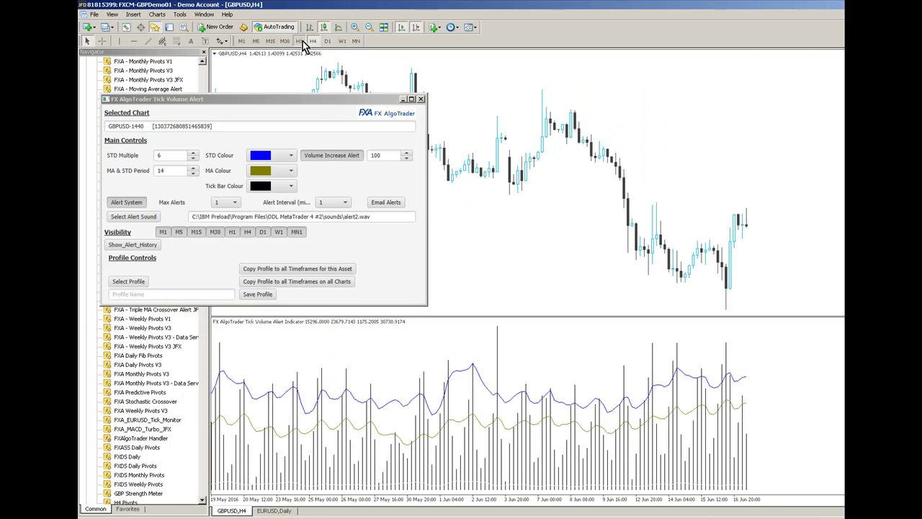
left_click(300, 41)
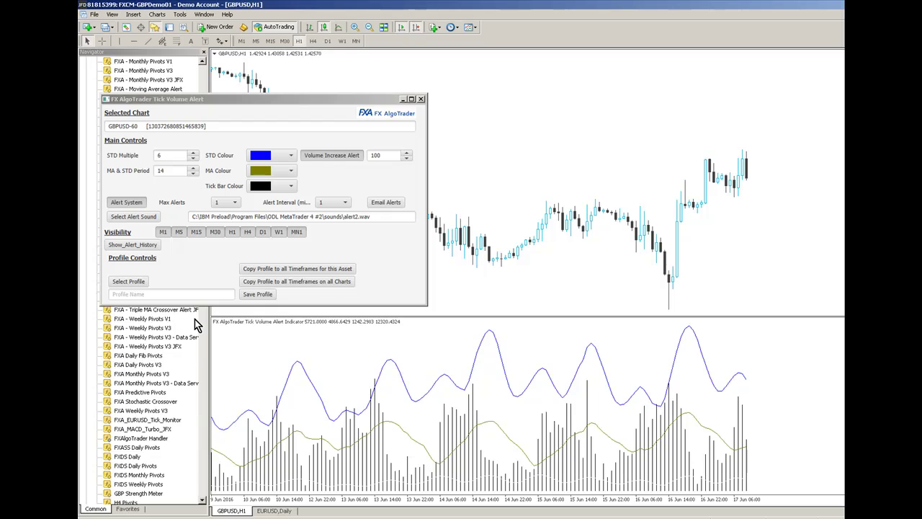
Load the saved 'test' profile and copy it to all timeframes on every open chart
left_click(137, 282)
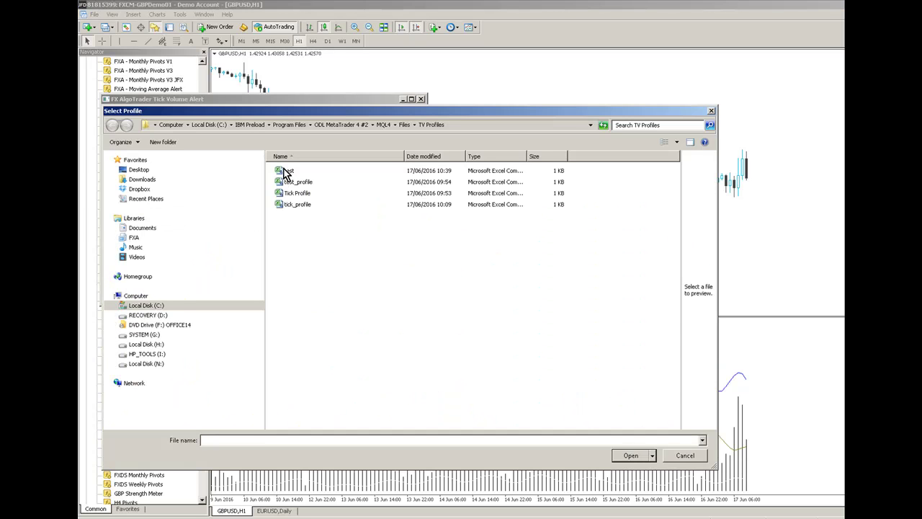
left_click(286, 171)
left_click(634, 455)
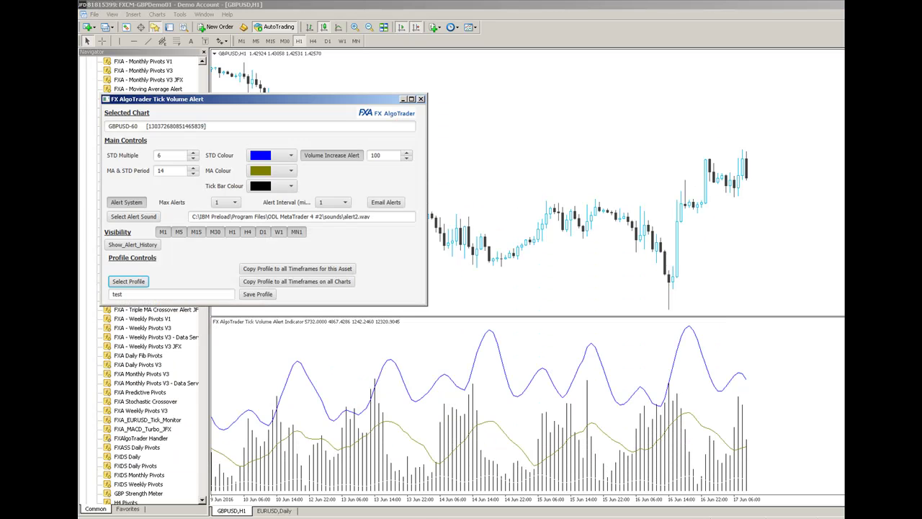
left_click(277, 282)
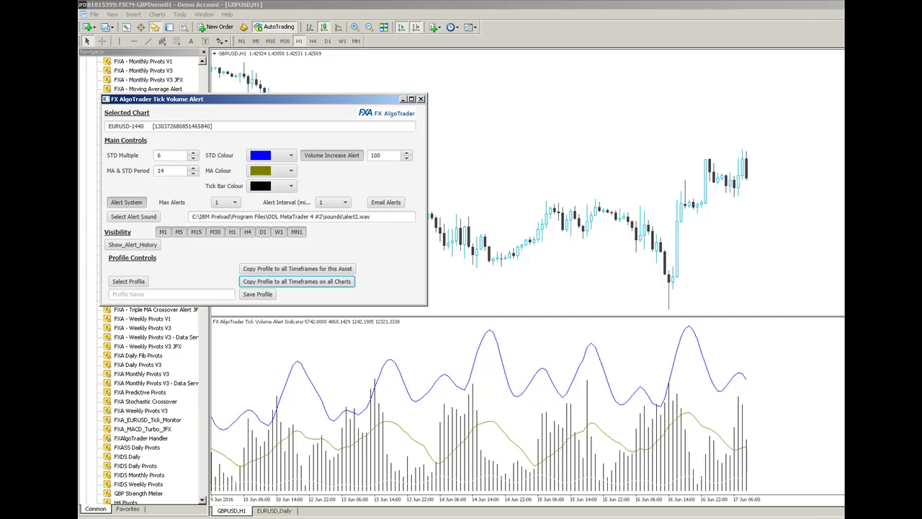
Switch to the EURUSD H4 chart to see STD Multiple 6, the olive MA and Volume Increase 100
left_click(265, 510)
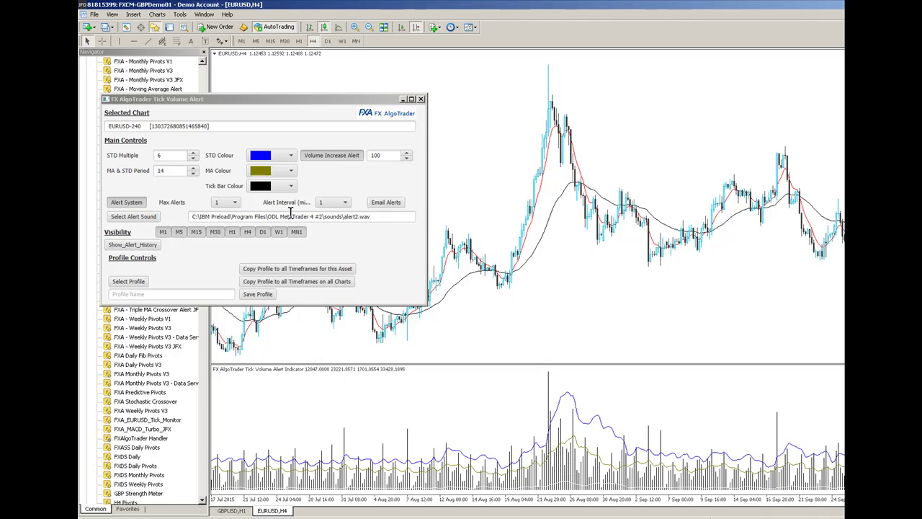
left_click(102, 41)
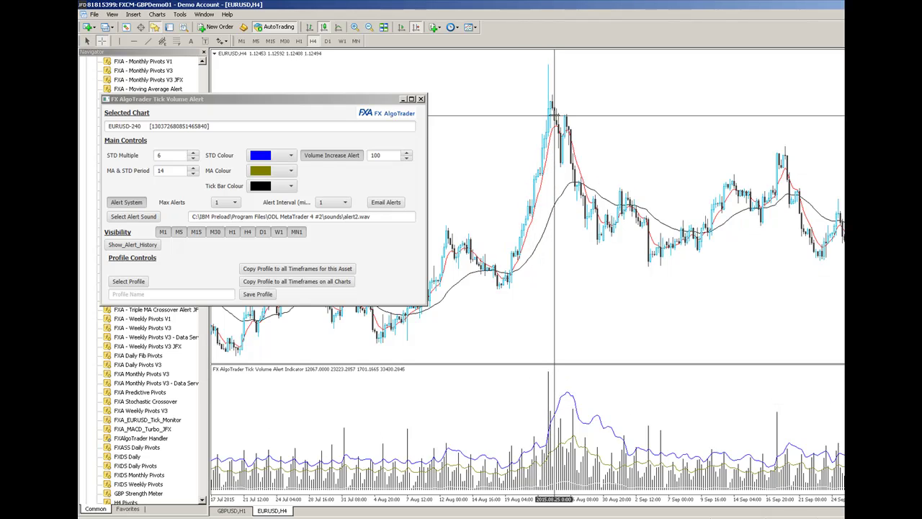
left_click_drag(551, 99, 605, 268)
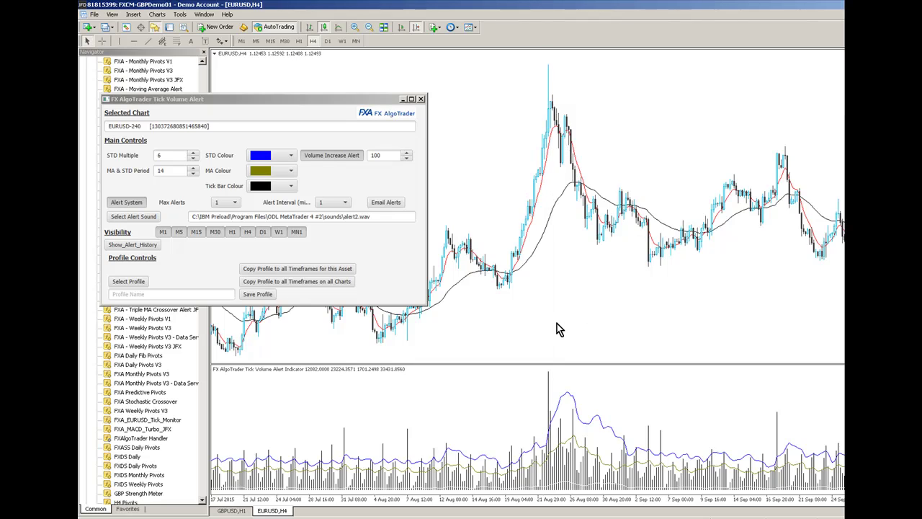